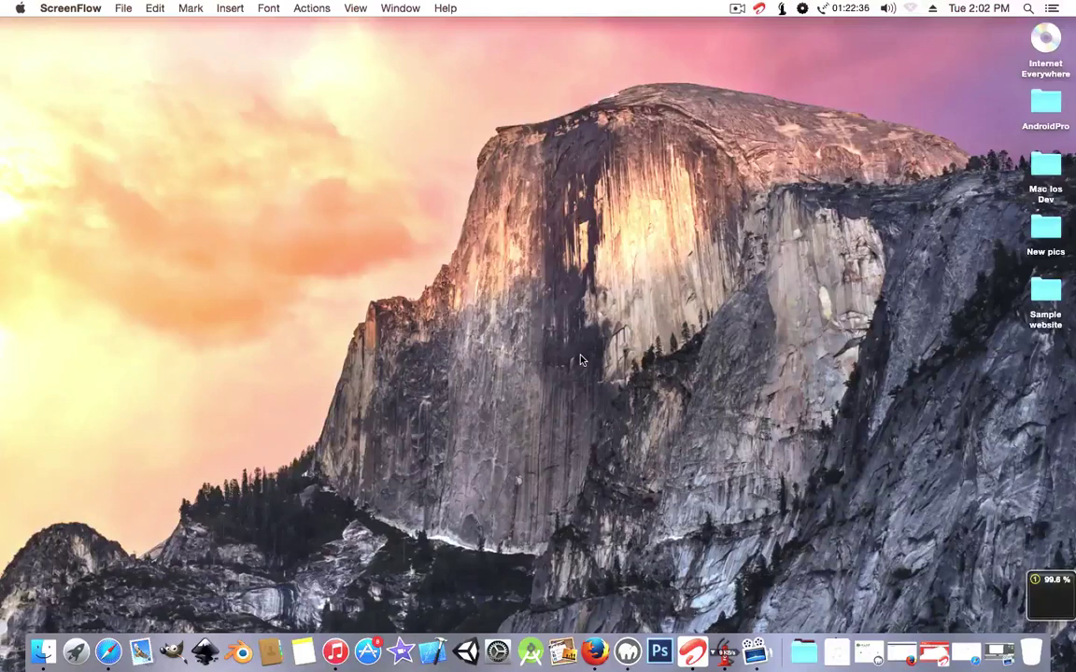
{"action": "left_click", "coordinate": [109, 643]}
{"action": "type", "text": "www.phethost.tk"}
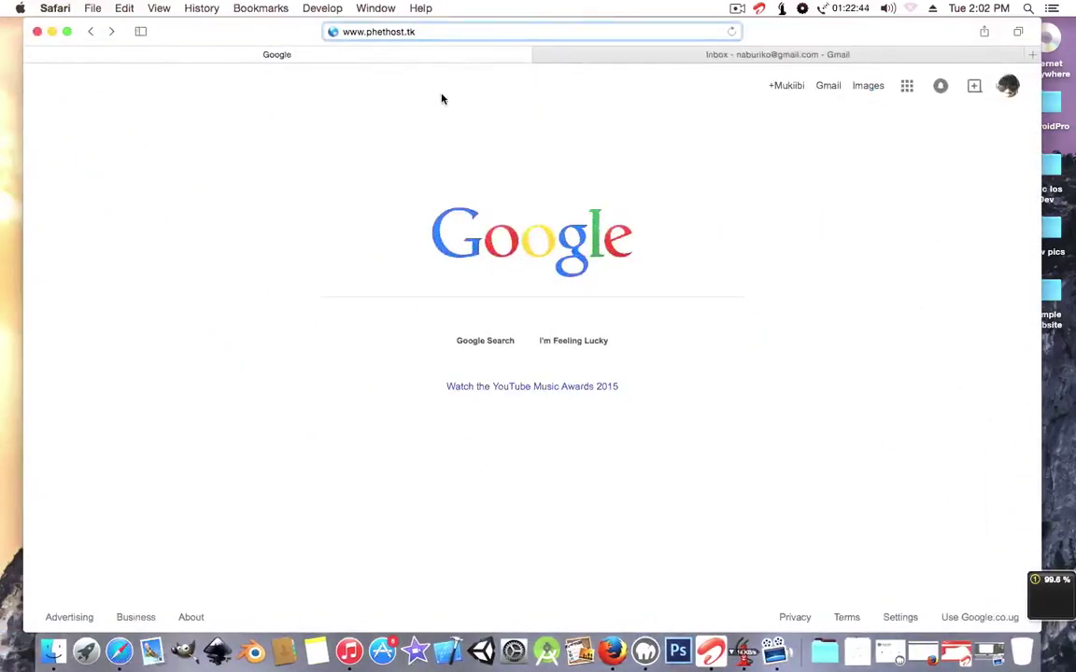
{"action": "key", "text": "Return"}
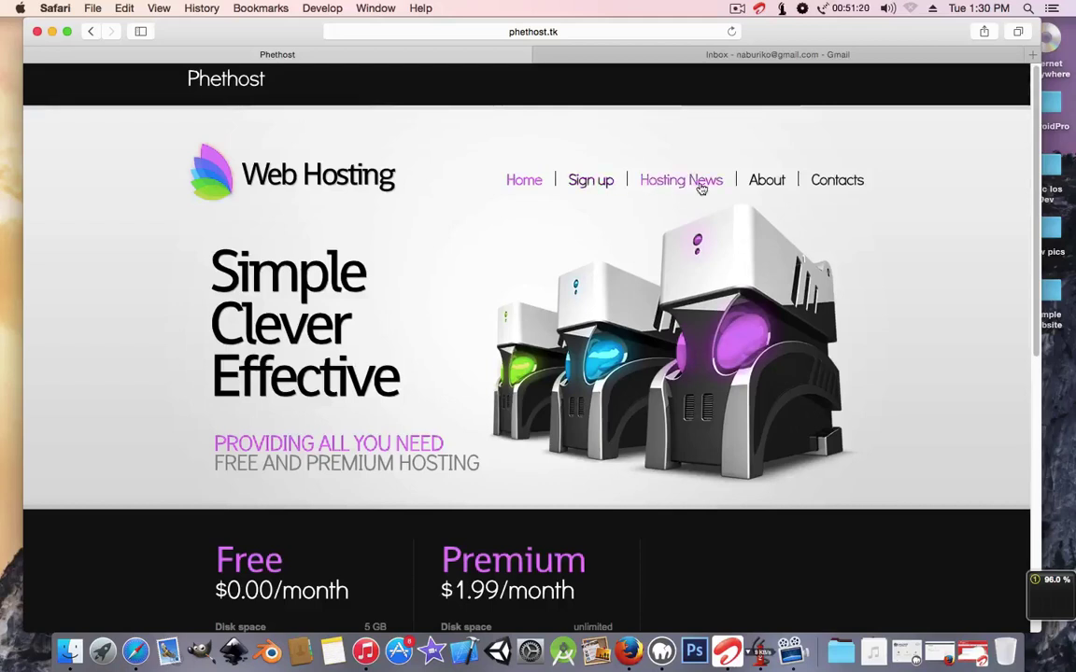
Step: Open the free hosting sign-up form and enter the chosen username and a password
{"action": "left_click", "coordinate": [589, 183]}
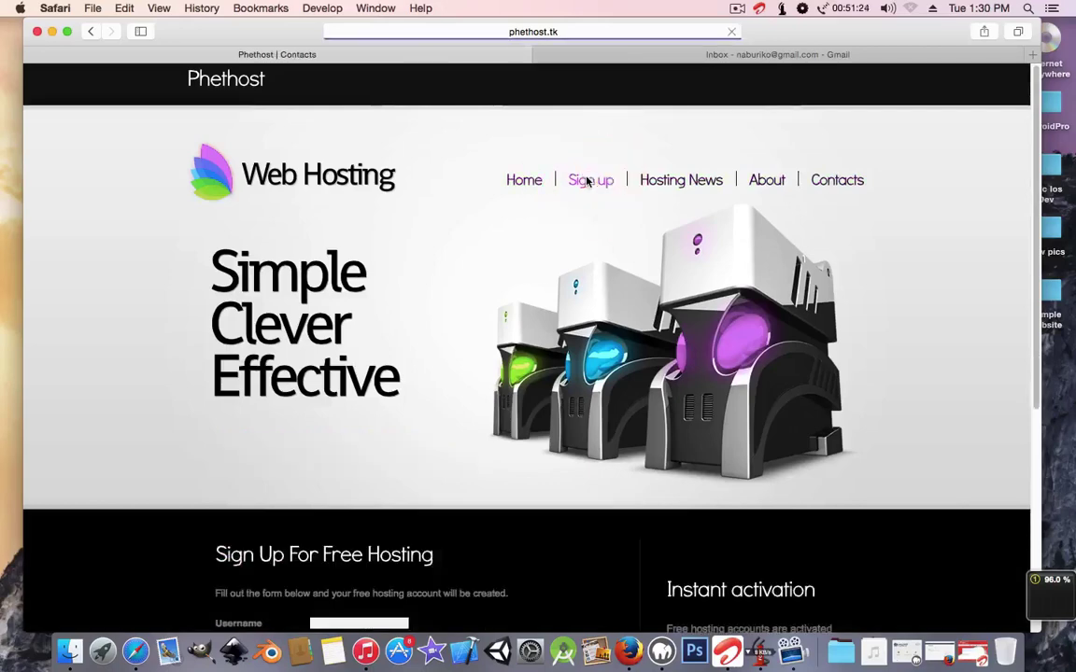
{"action": "left_click_drag", "start_coordinate": [1037, 269], "coordinate": [1037, 441]}
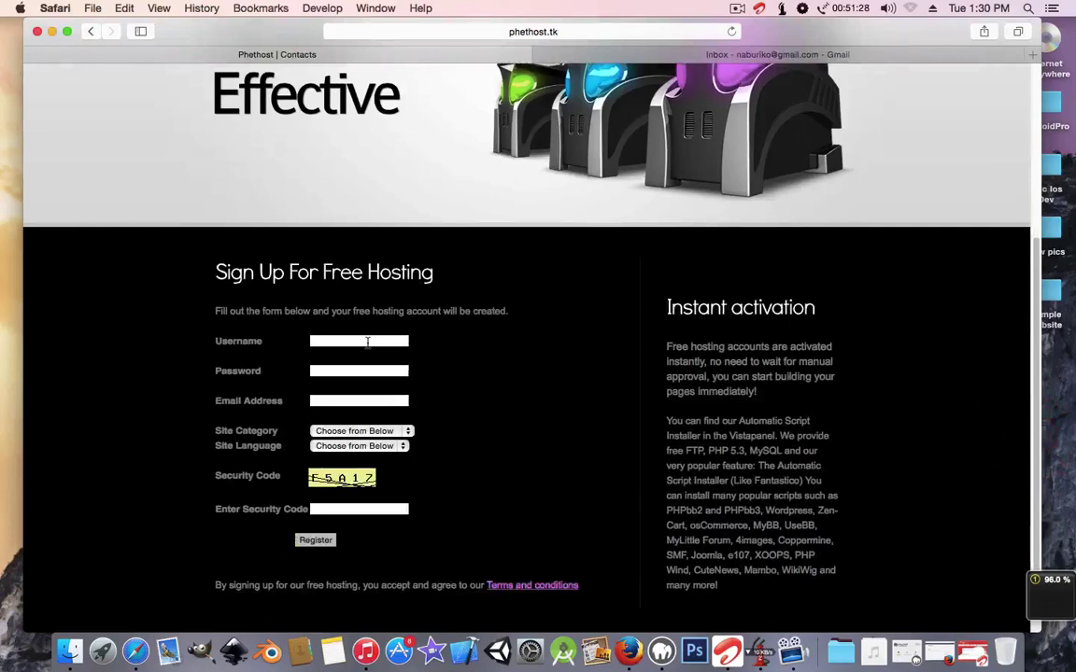
{"action": "left_click", "coordinate": [368, 342]}
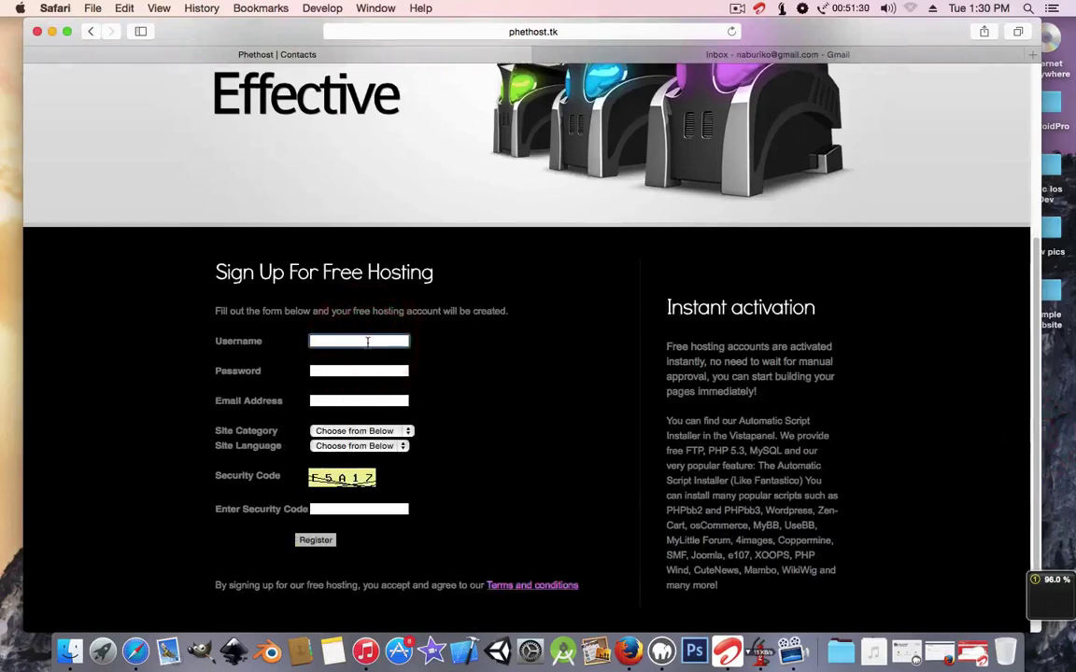
{"action": "type", "text": "Muk"}
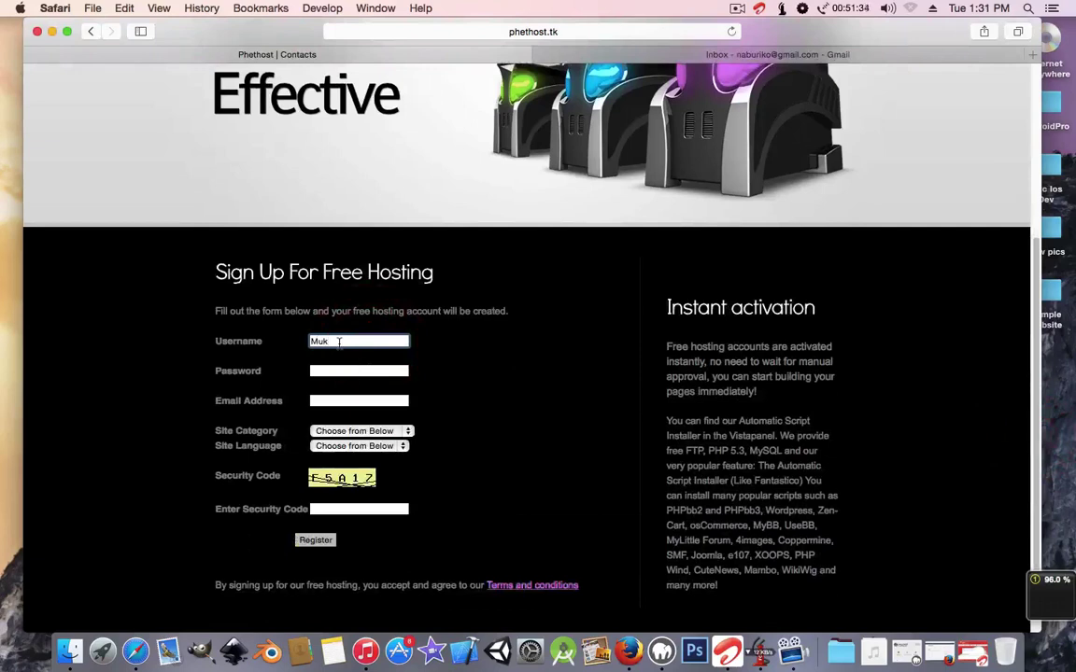
{"action": "type", "text": "25"}
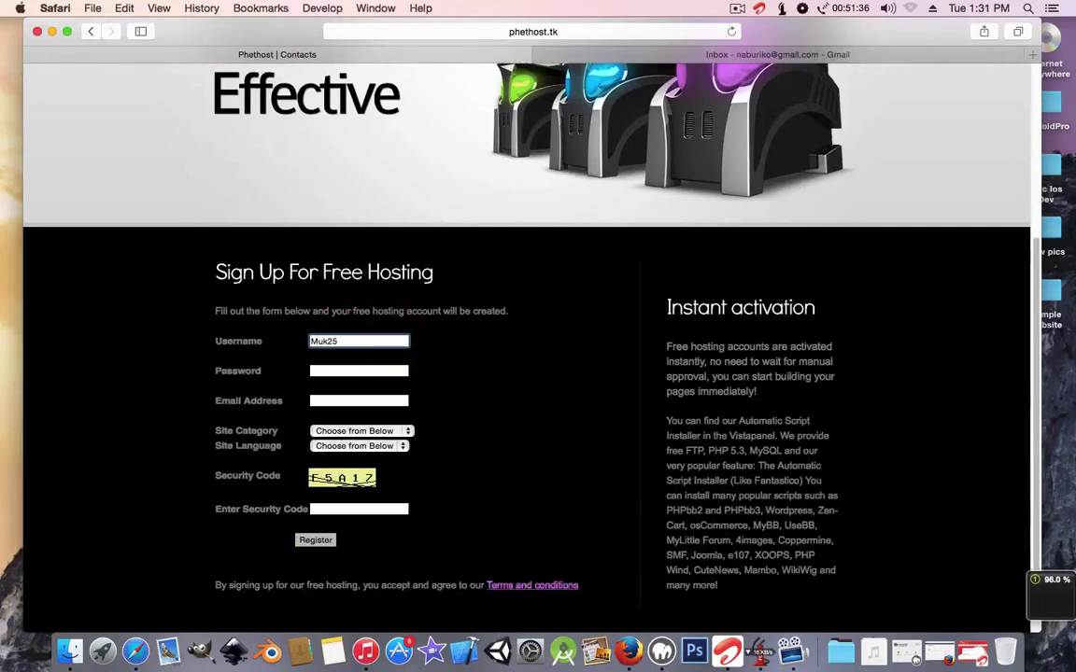
{"action": "left_click", "coordinate": [333, 372]}
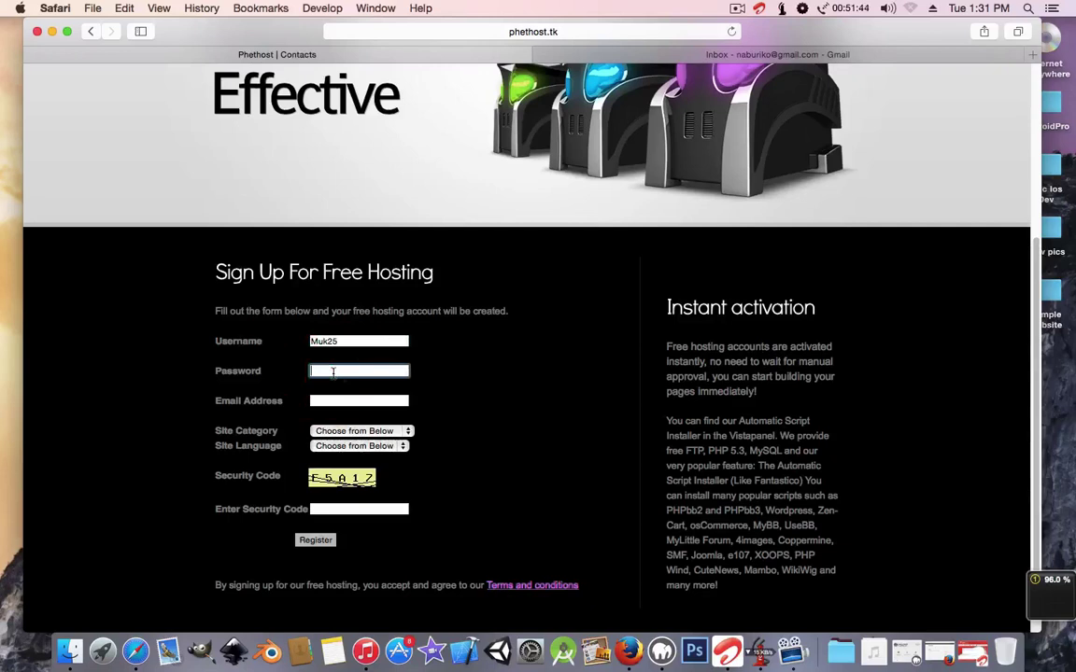
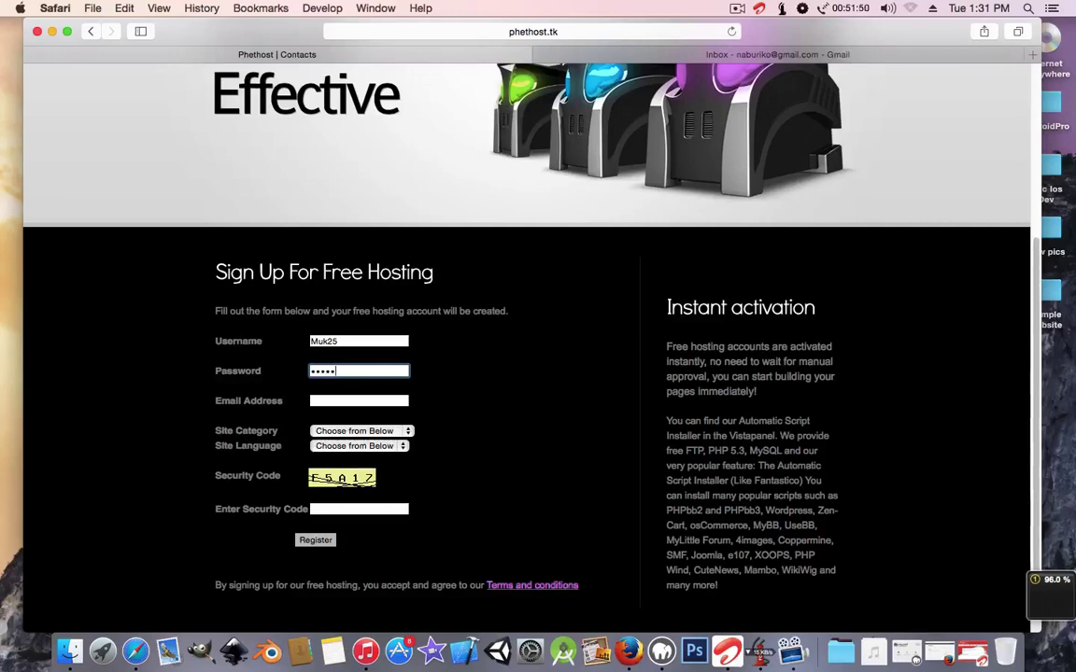
Step: Enter the email address, pick Personal category and English language, and type the shown security code
{"action": "left_click", "coordinate": [319, 401]}
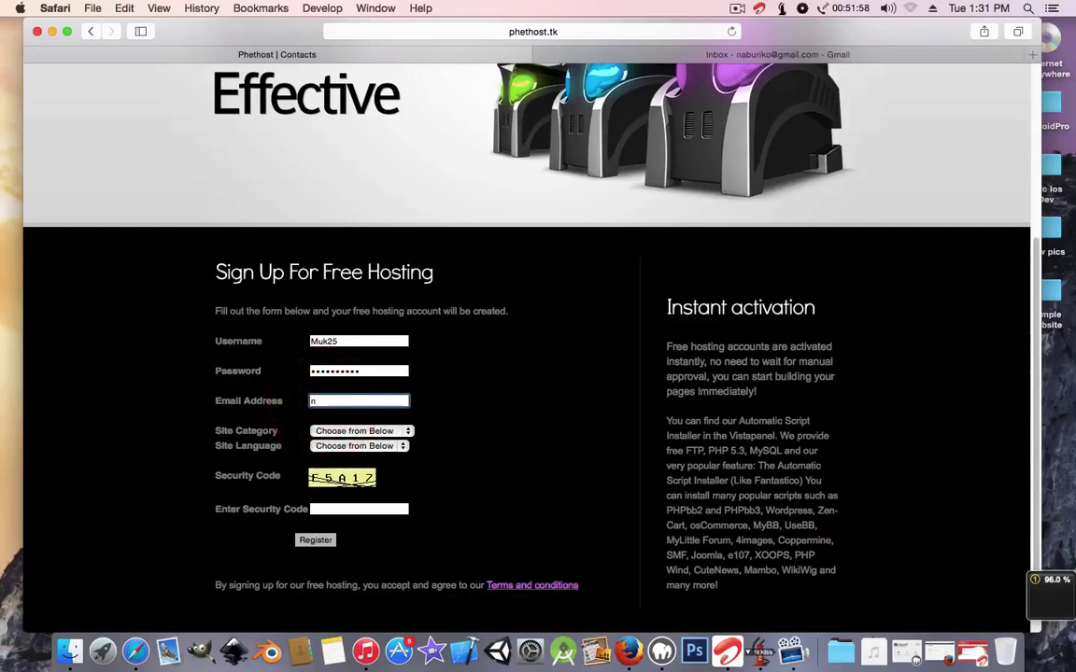
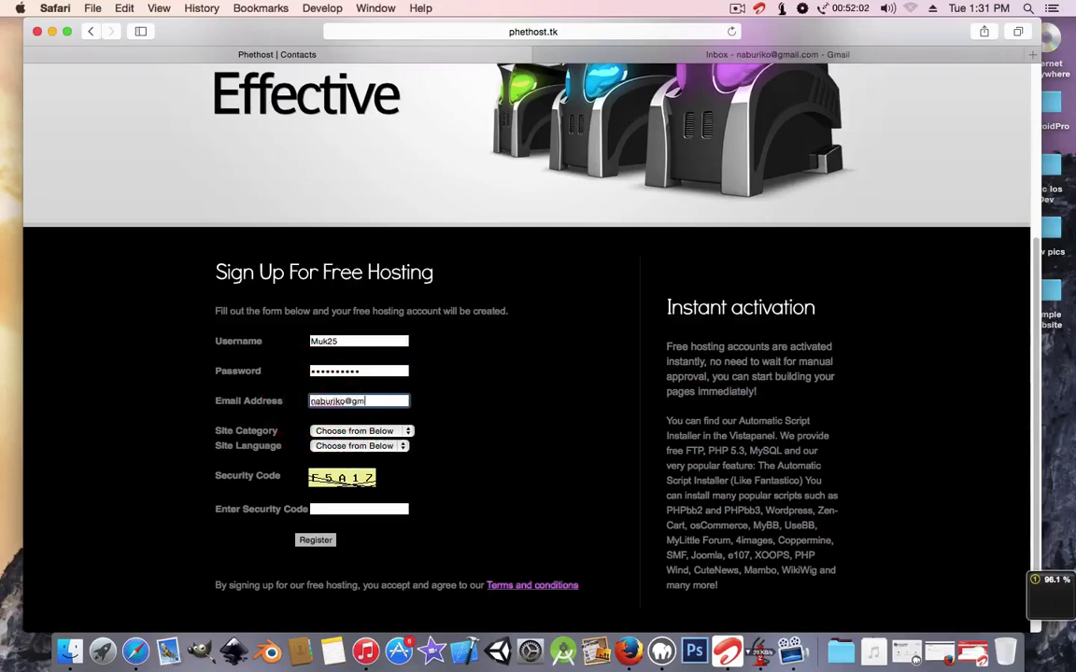
{"action": "left_click", "coordinate": [347, 431]}
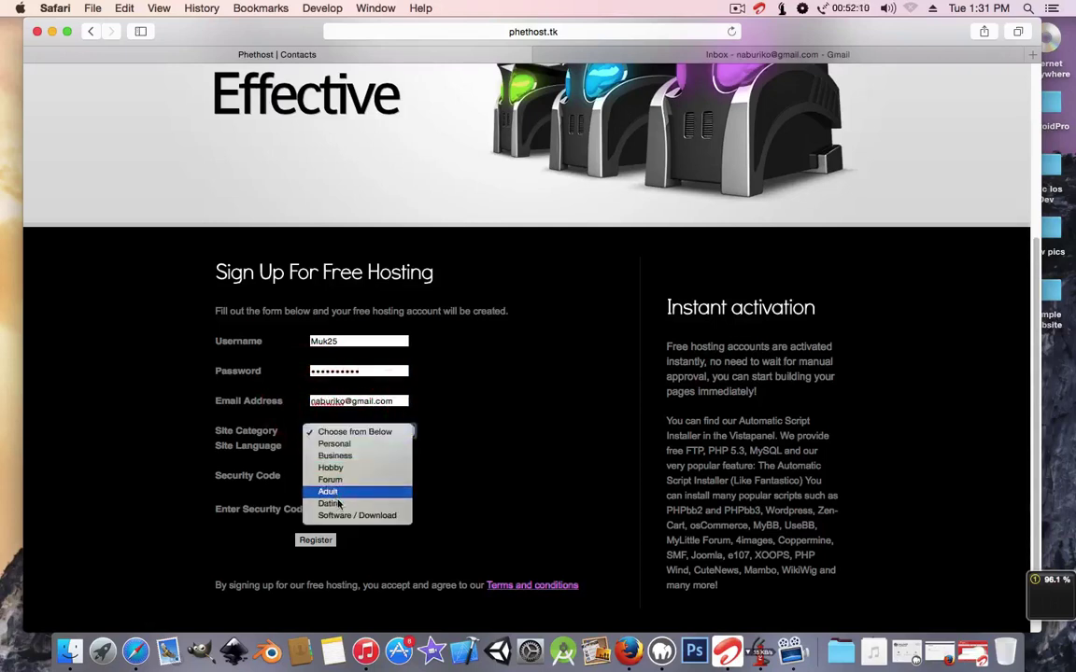
{"action": "left_click", "coordinate": [358, 447]}
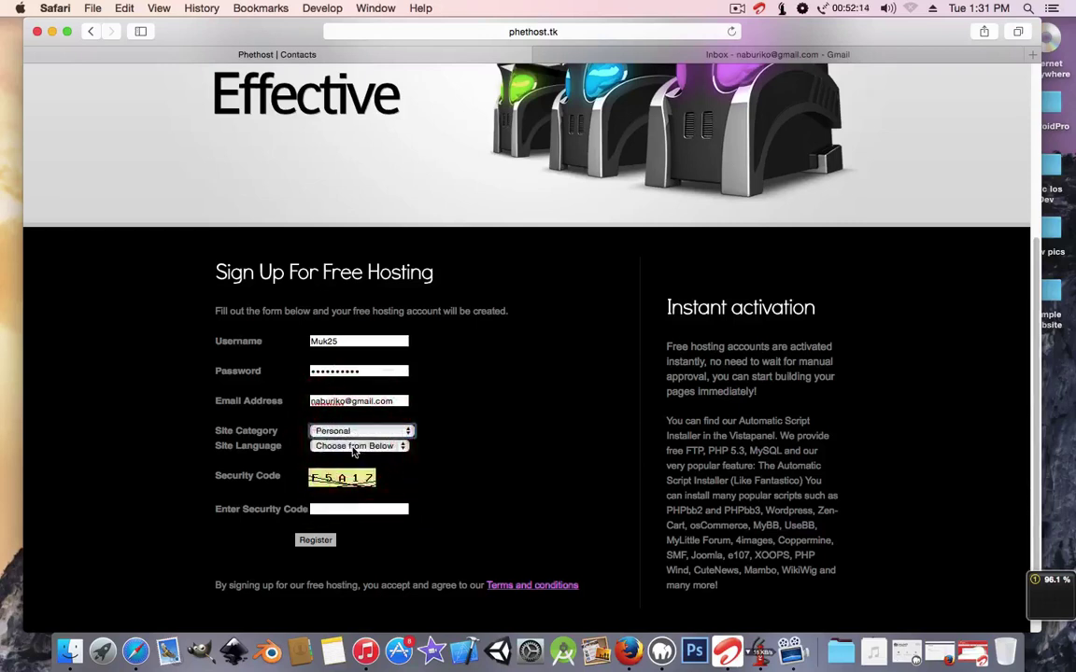
{"action": "left_click", "coordinate": [346, 447]}
{"action": "left_click", "coordinate": [332, 459]}
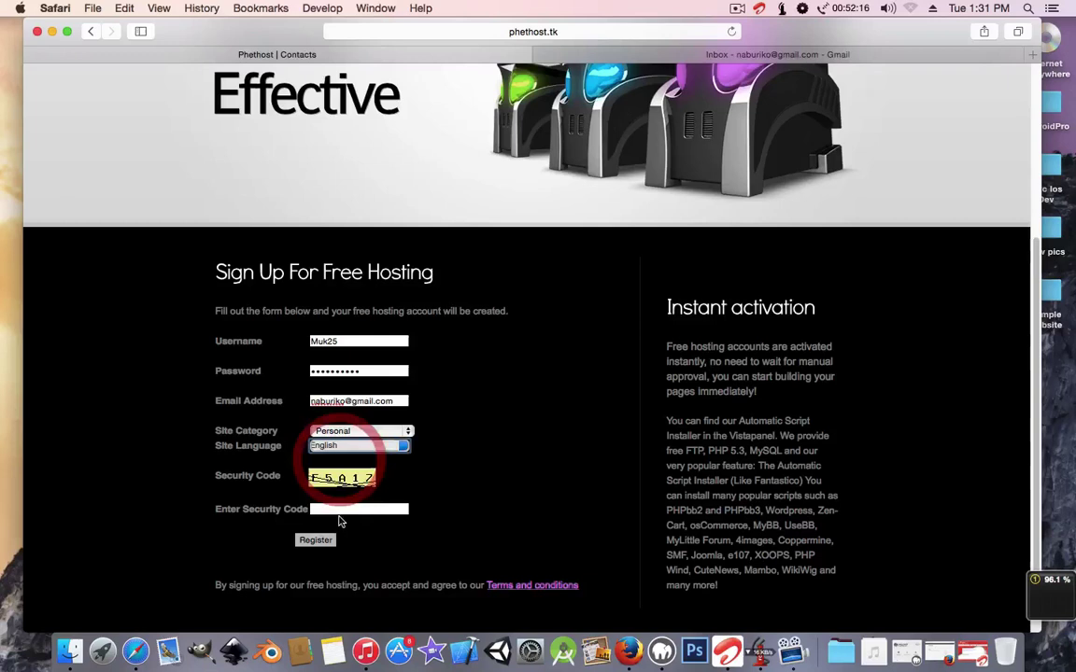
{"action": "left_click", "coordinate": [328, 510]}
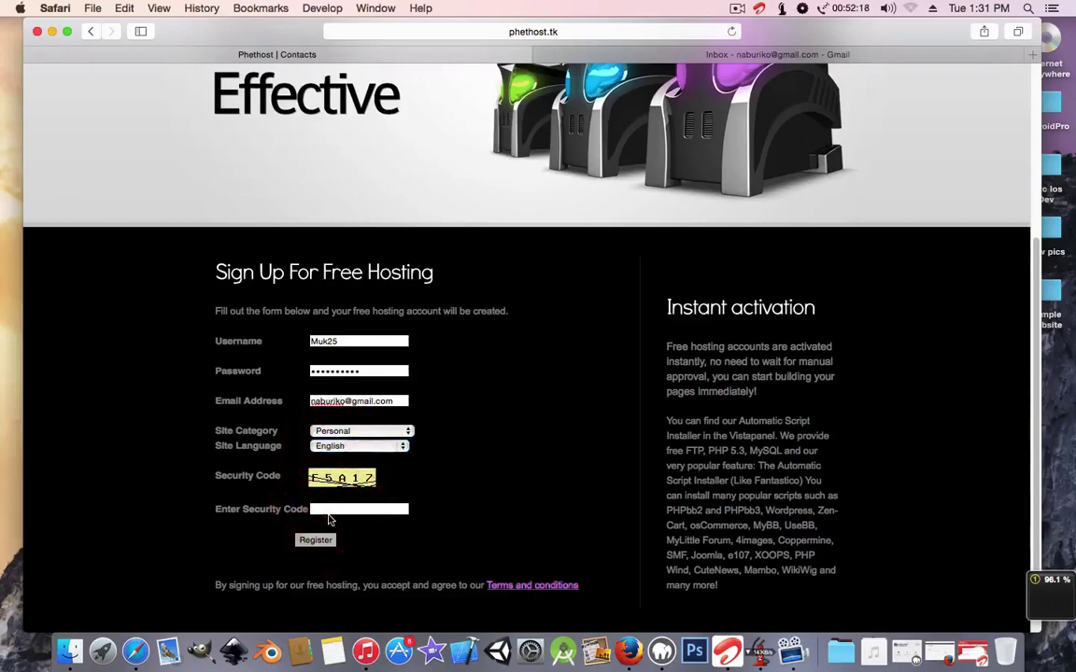
{"action": "left_click", "coordinate": [326, 510]}
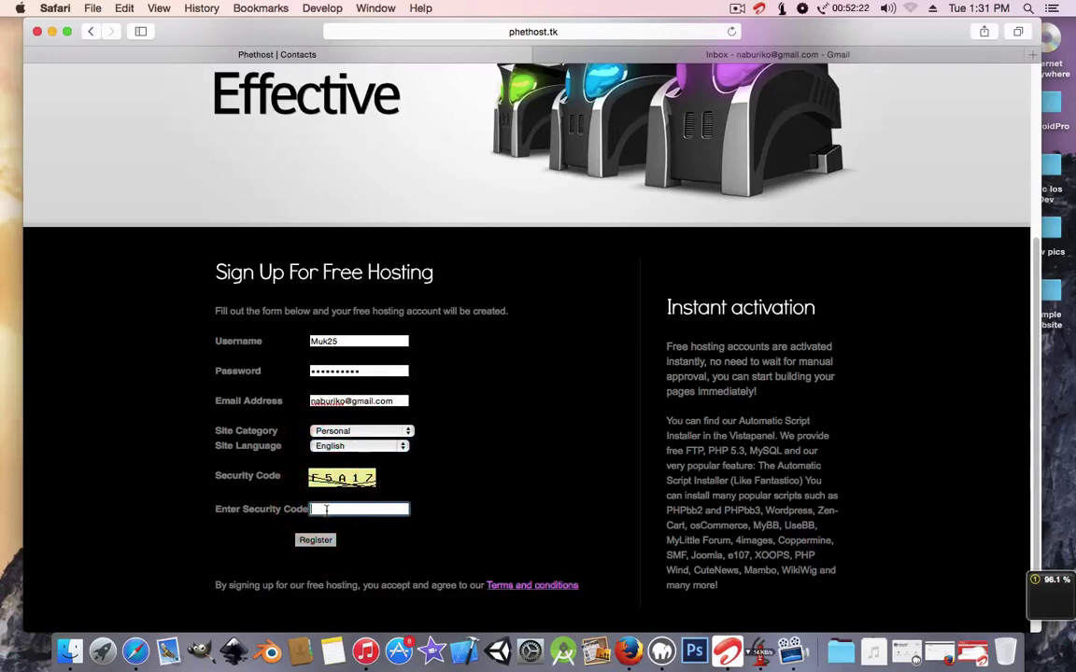
{"action": "type", "text": "F"}
{"action": "type", "text": "5A"}
{"action": "type", "text": "1"}
{"action": "type", "text": "Z"}
Step: After the failed submit, change the code's last character to 7, re-enter the password and resubmit
{"action": "left_click", "coordinate": [314, 542]}
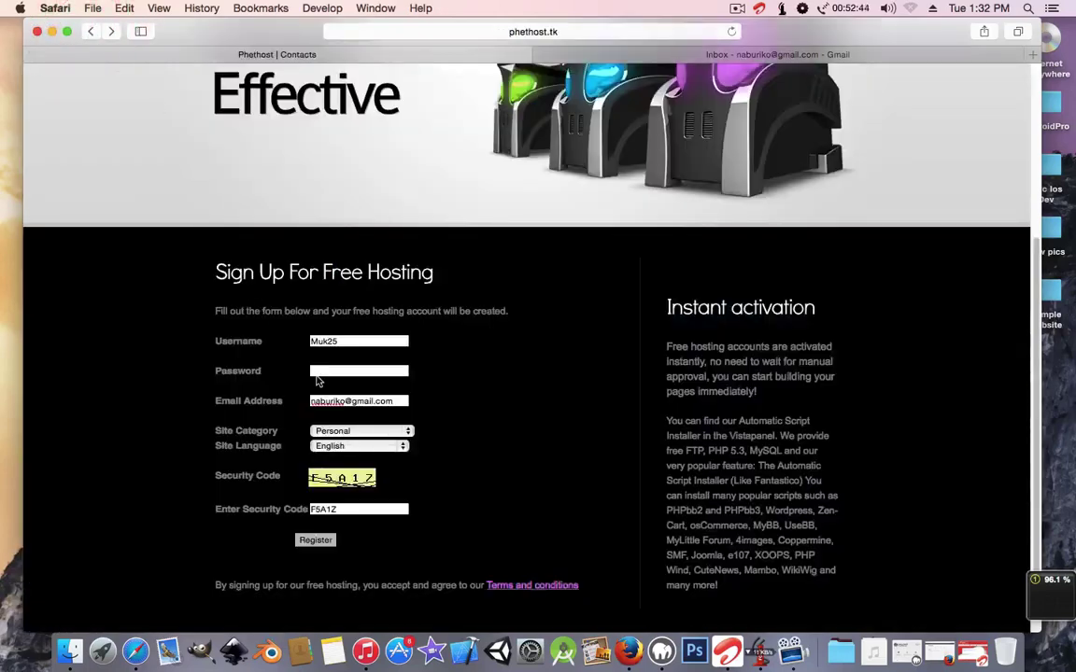
{"action": "left_click", "coordinate": [338, 509]}
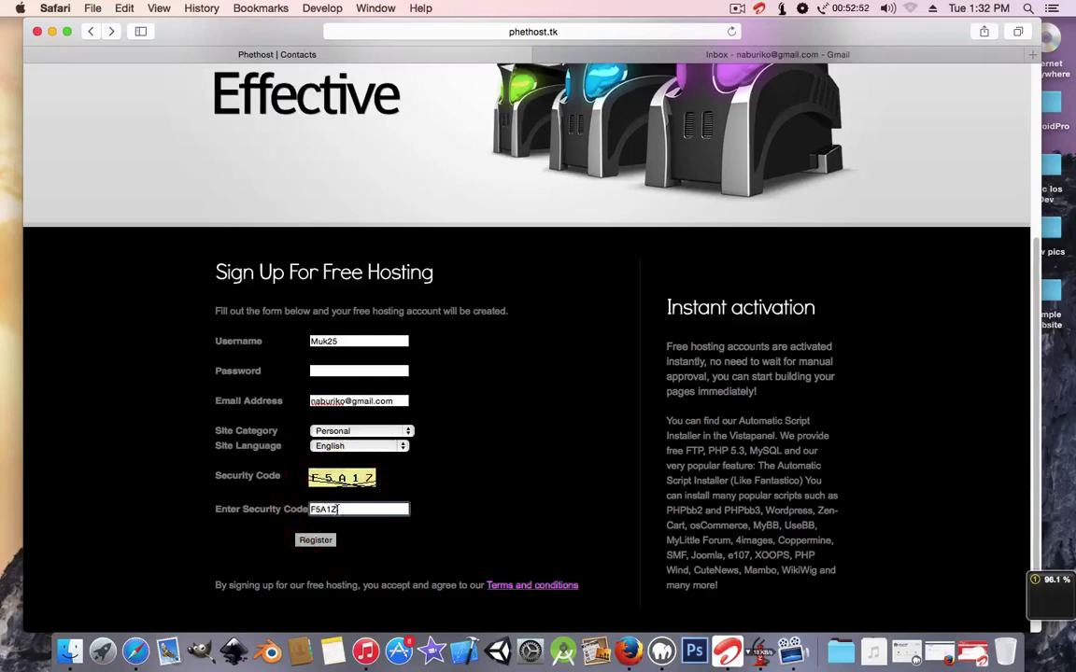
{"action": "key", "text": "BackSpace"}
{"action": "type", "text": "7"}
{"action": "left_click", "coordinate": [352, 371]}
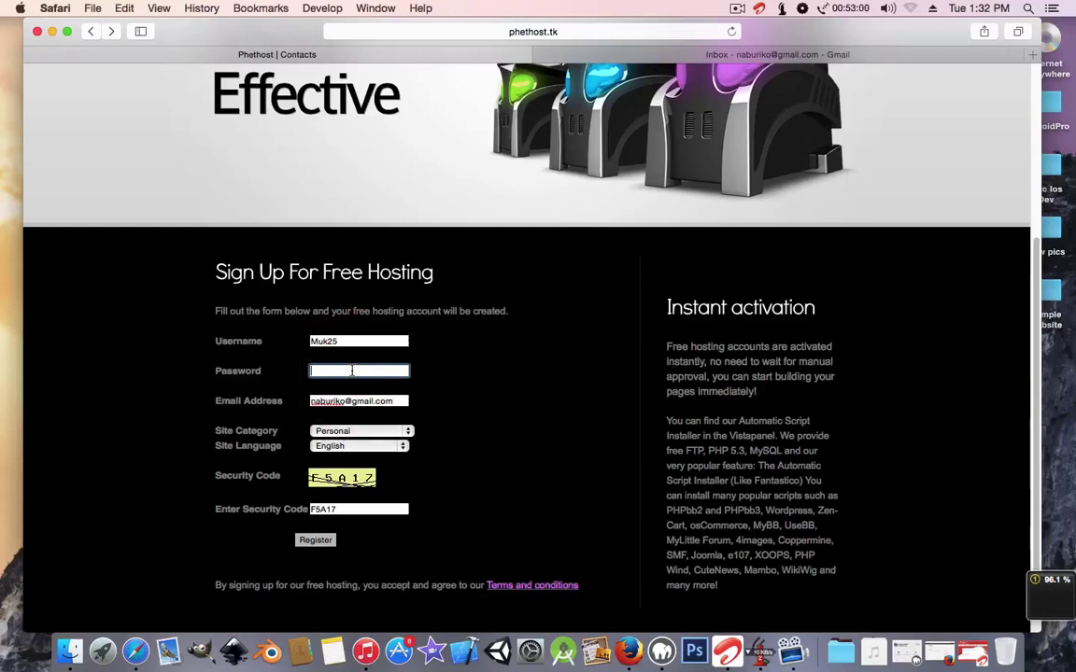
{"action": "type", "text": "••"}
{"action": "type", "text": "••••••"}
{"action": "left_click", "coordinate": [309, 551]}
Step: Submit the sign-up form and decline Safari's offer to save the password
{"action": "left_click", "coordinate": [311, 550]}
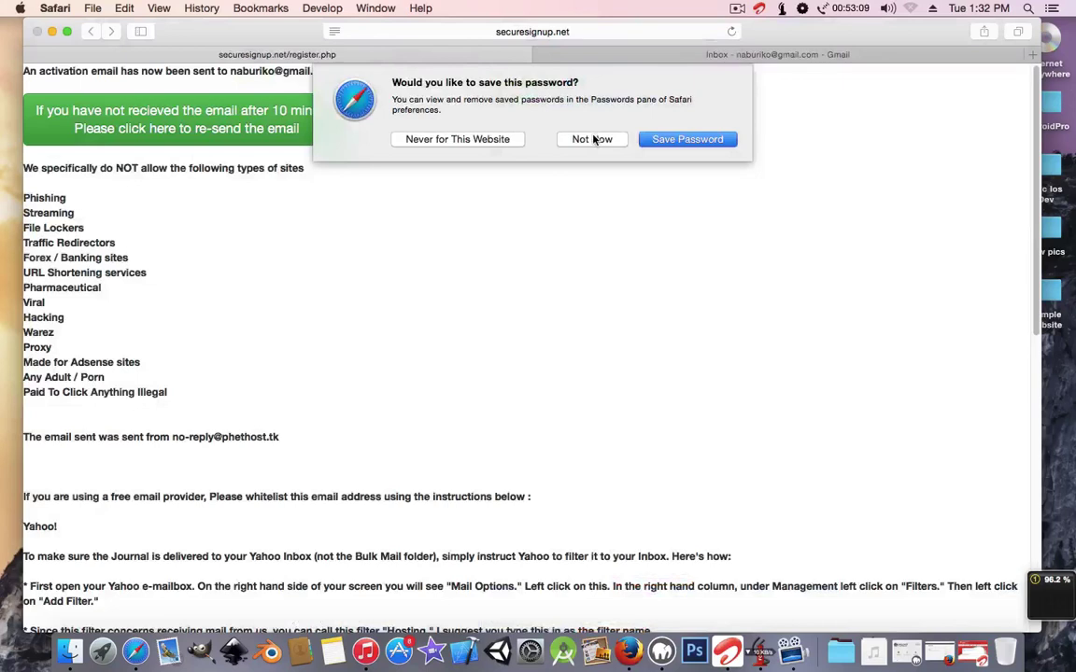
{"action": "left_click", "coordinate": [592, 138]}
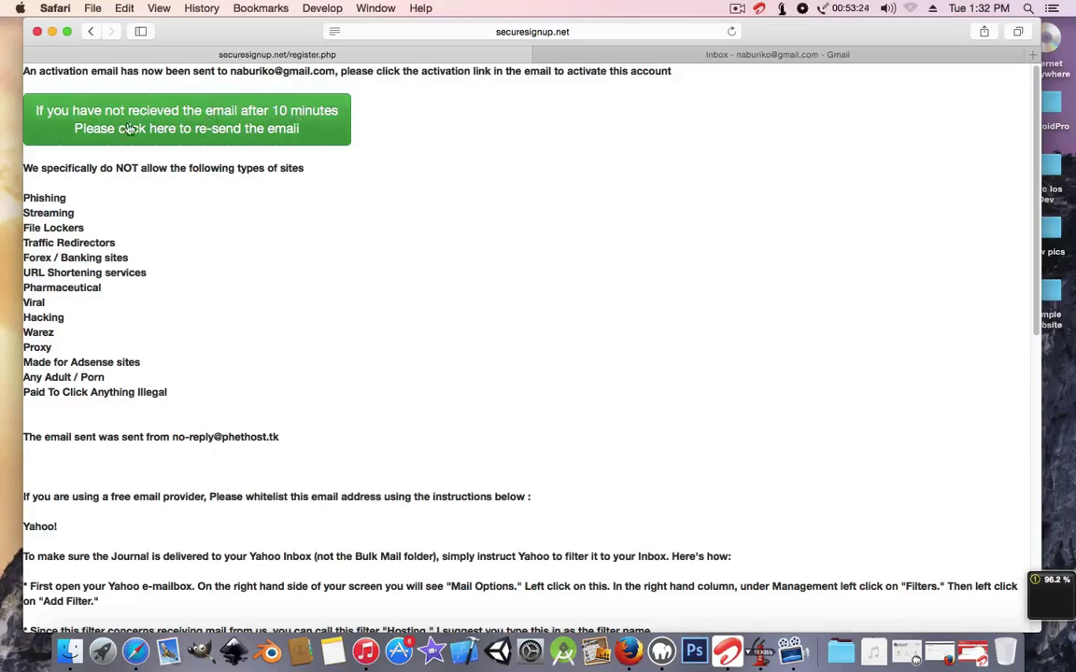
Step: Close the registration result tab, refresh the Gmail inbox and open the phethost.tk activation email
{"action": "left_click", "coordinate": [32, 55]}
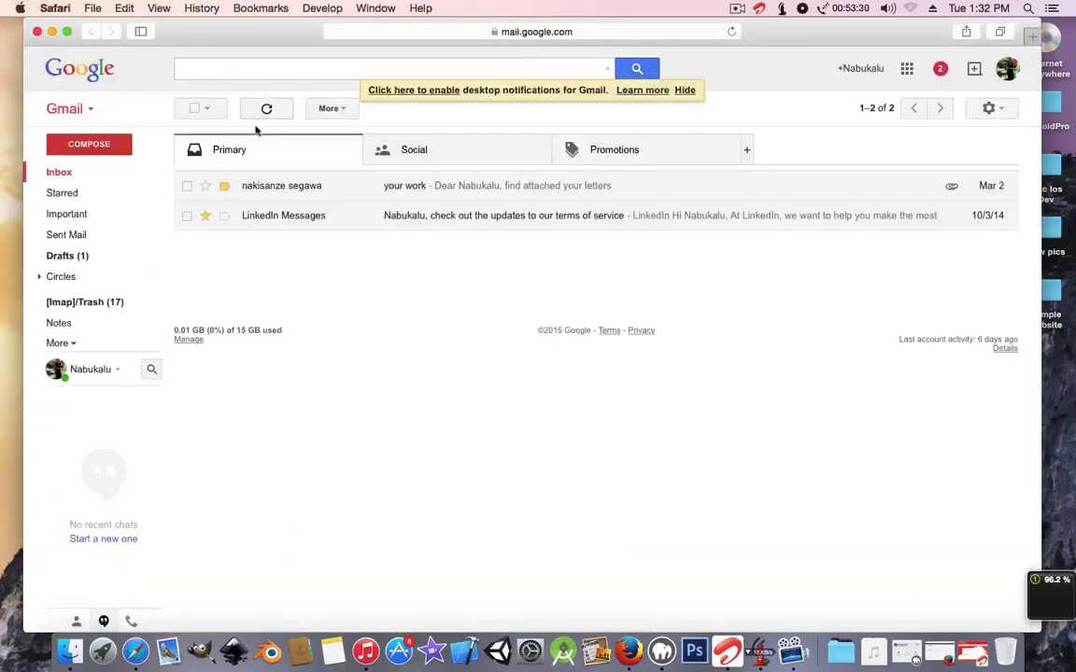
{"action": "left_click", "coordinate": [264, 109]}
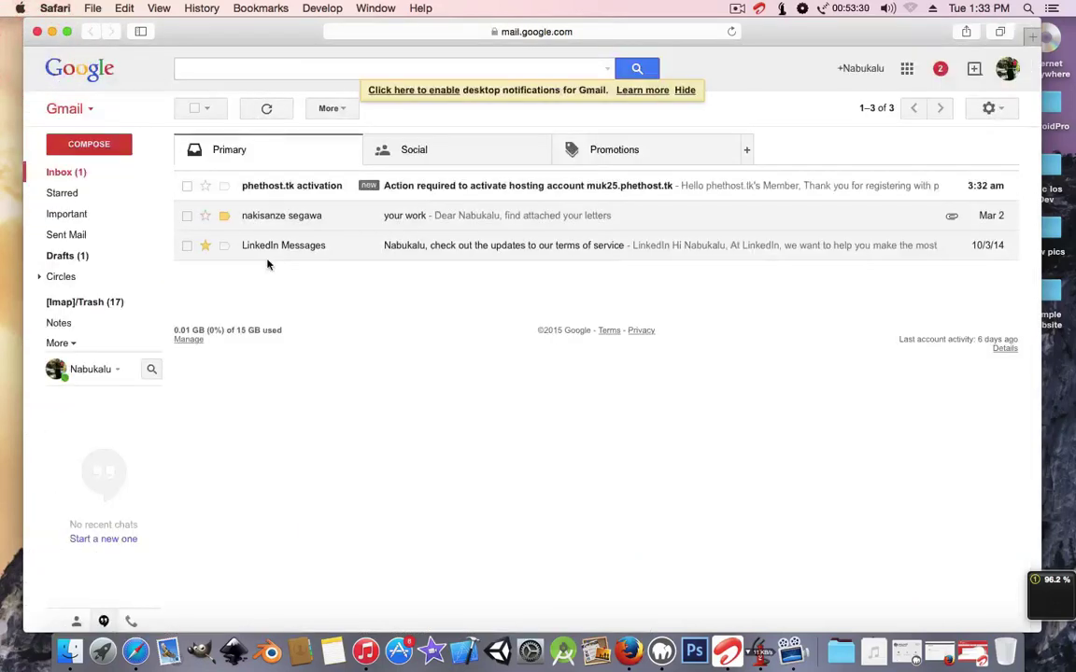
{"action": "left_click", "coordinate": [384, 193]}
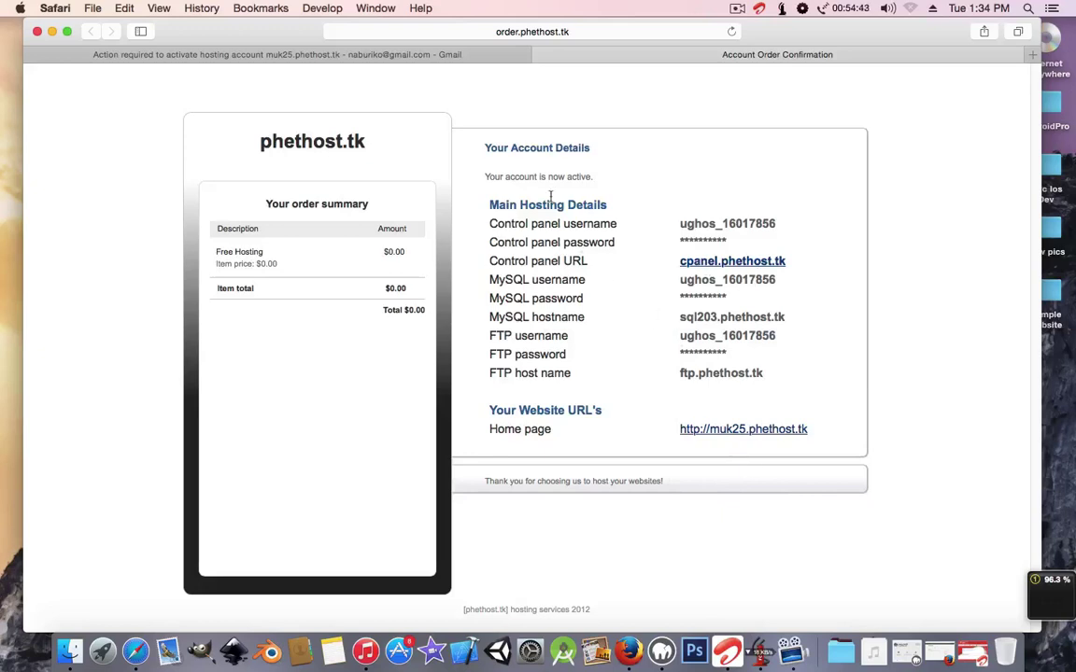
{"action": "mouse_move", "coordinate": [276, 54]}
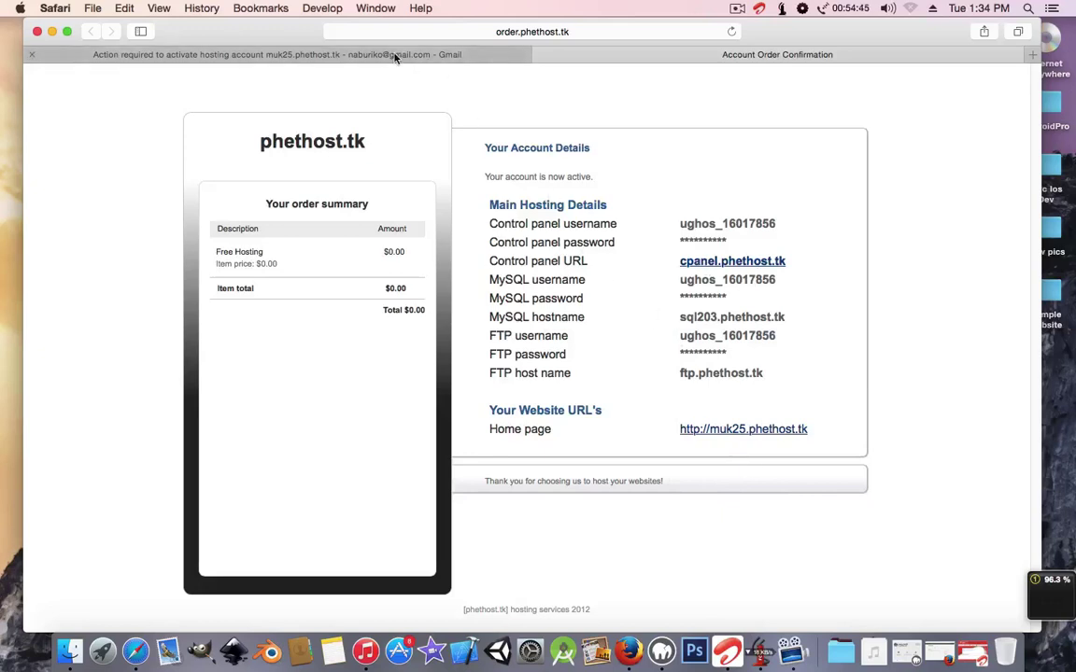
Step: Return to the Gmail inbox, then switch back to the account confirmation page
{"action": "left_click", "coordinate": [395, 58]}
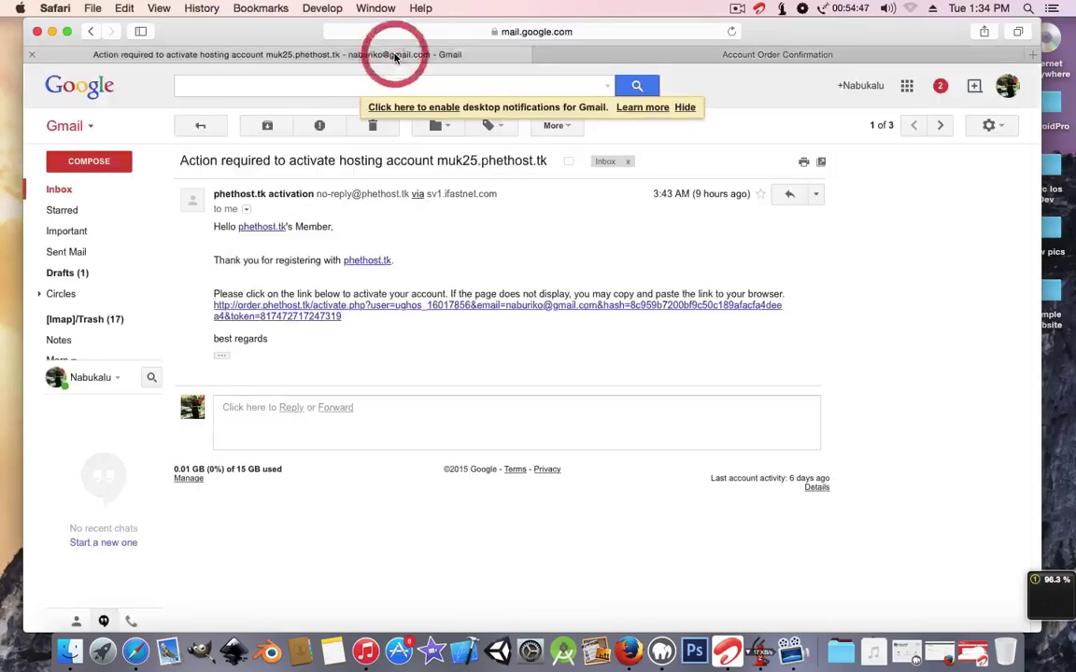
{"action": "left_click", "coordinate": [90, 32]}
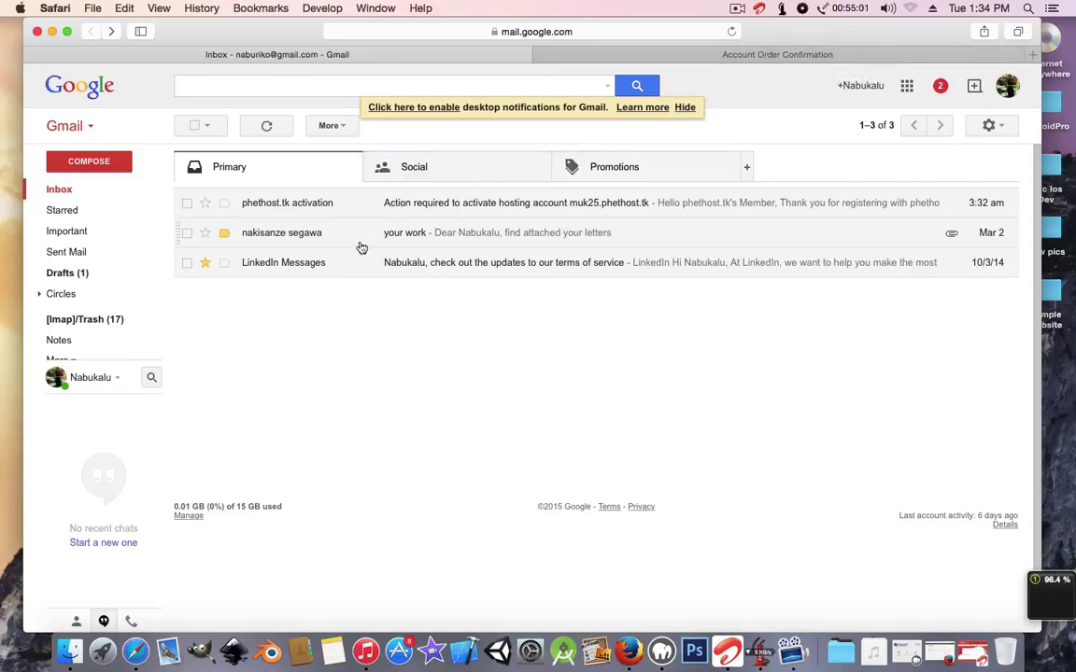
{"action": "left_click", "coordinate": [641, 58]}
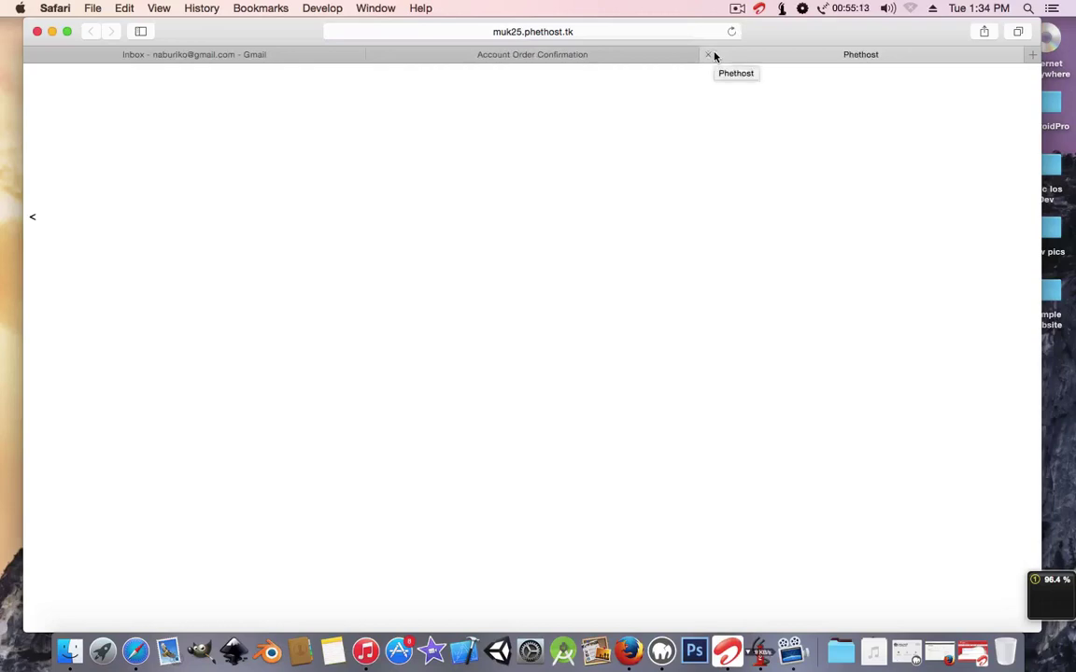
Step: Close the blank site tab, copy the control panel username and open the cpanel.phethost.tk login page
{"action": "left_click", "coordinate": [709, 55]}
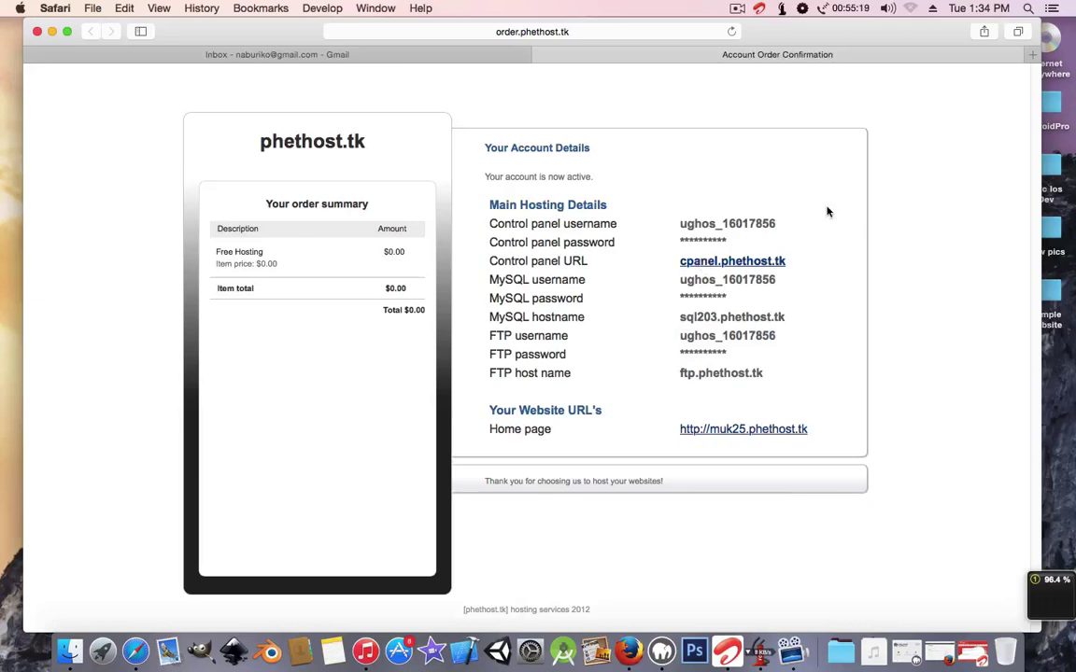
{"action": "left_click_drag", "start_coordinate": [775, 222], "coordinate": [682, 225]}
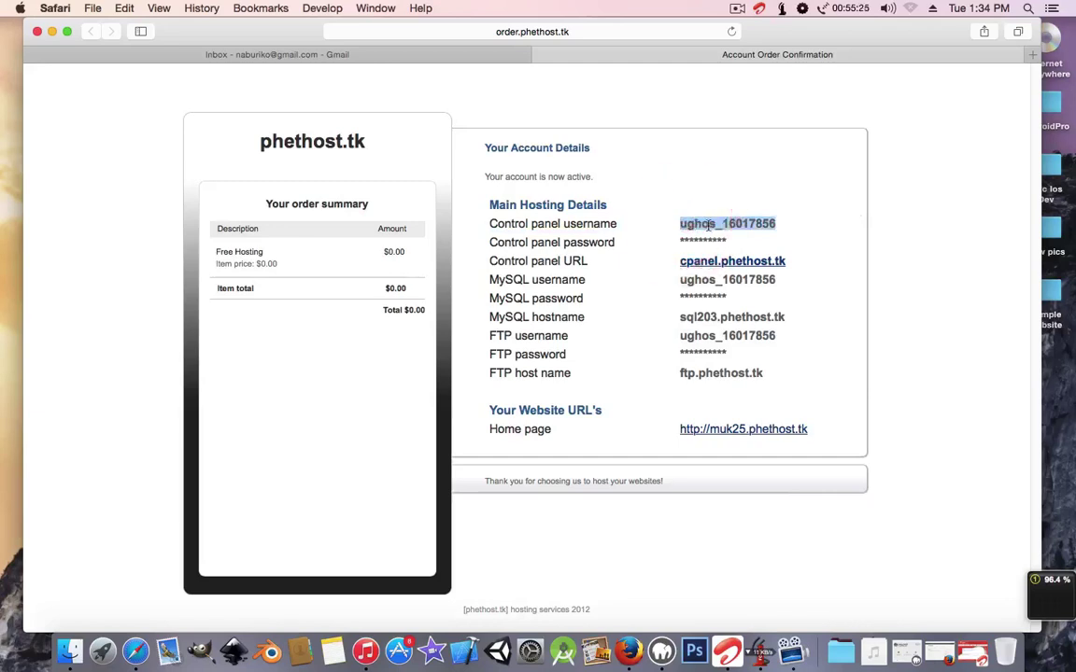
{"action": "right_click", "coordinate": [708, 225]}
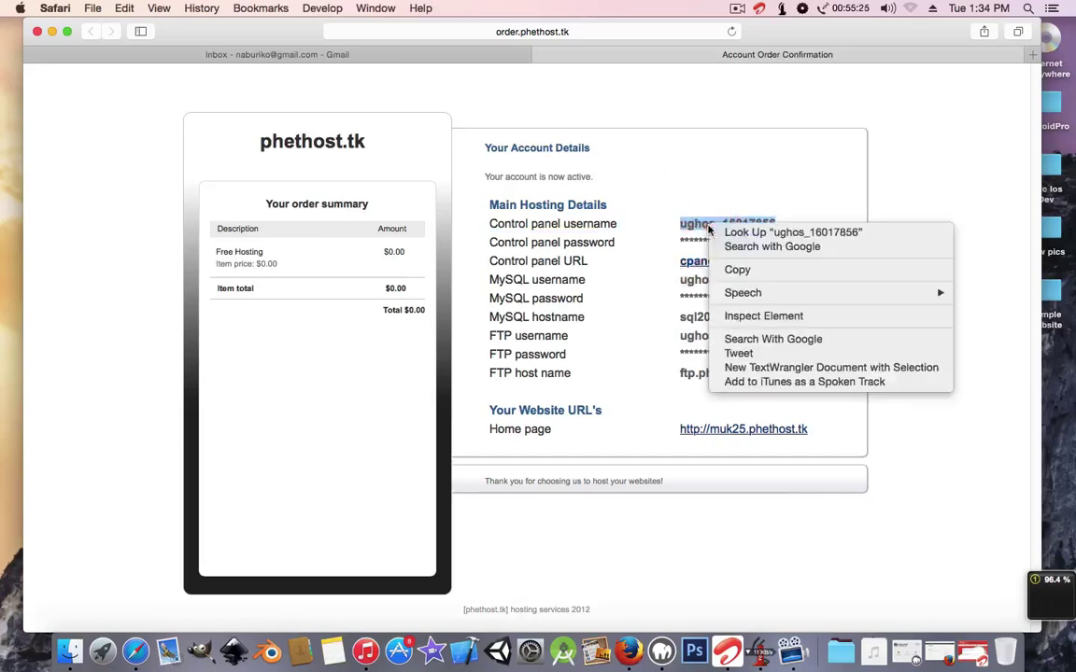
{"action": "left_click", "coordinate": [738, 269]}
{"action": "left_click", "coordinate": [369, 53]}
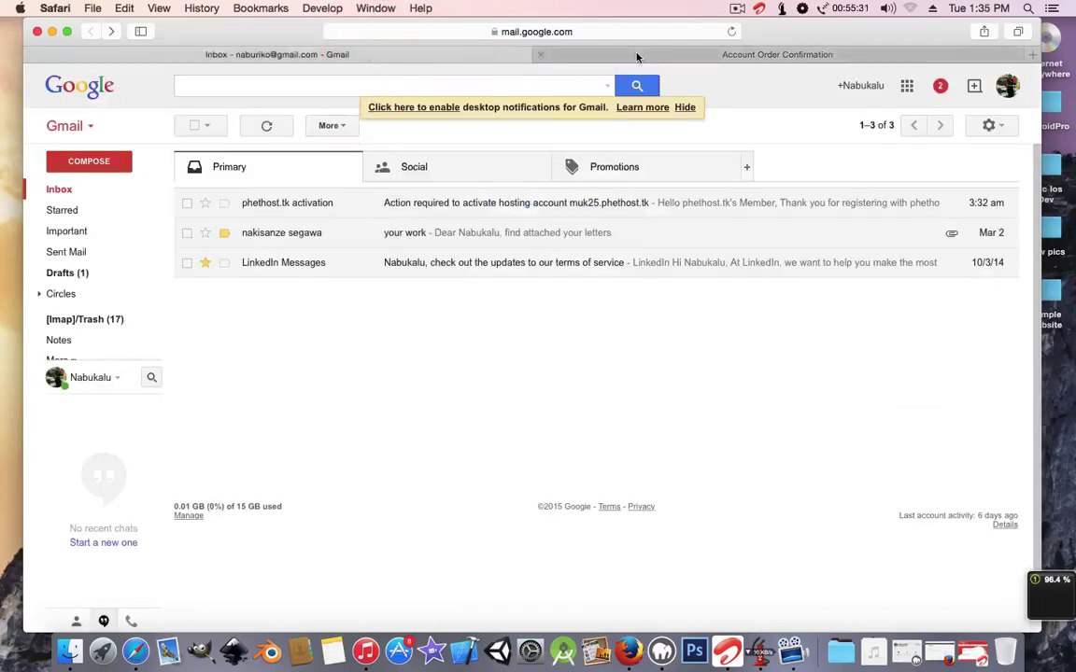
{"action": "left_click", "coordinate": [574, 52]}
{"action": "left_click", "coordinate": [724, 262]}
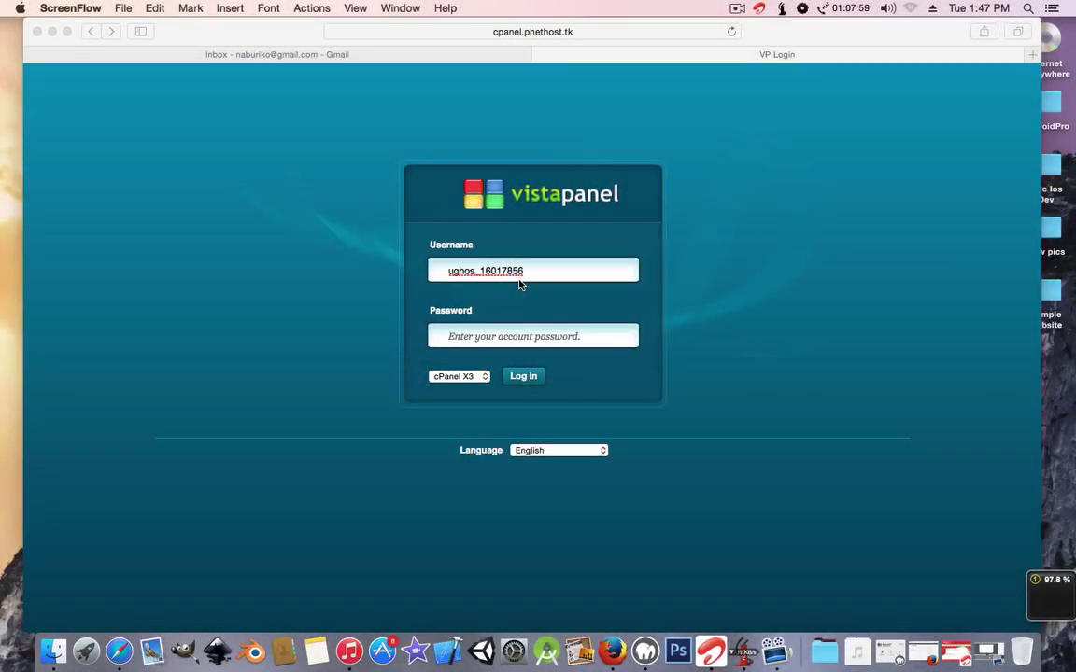
Step: Enter the account password, log in to VistaPanel and decline saving the password
{"action": "left_click", "coordinate": [512, 347]}
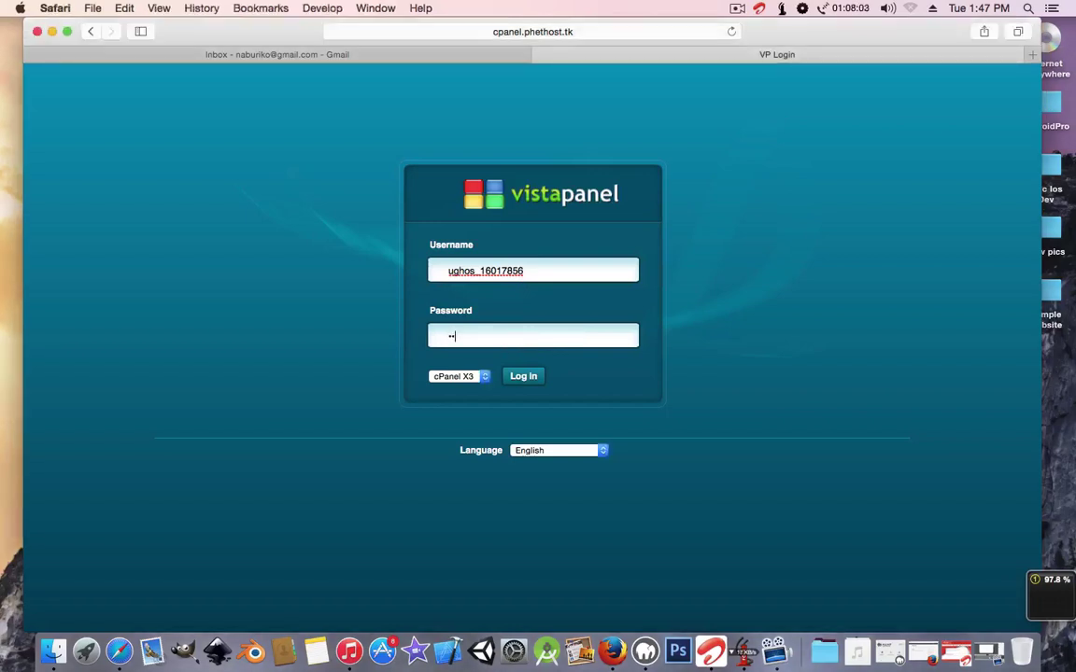
{"action": "left_click", "coordinate": [538, 377]}
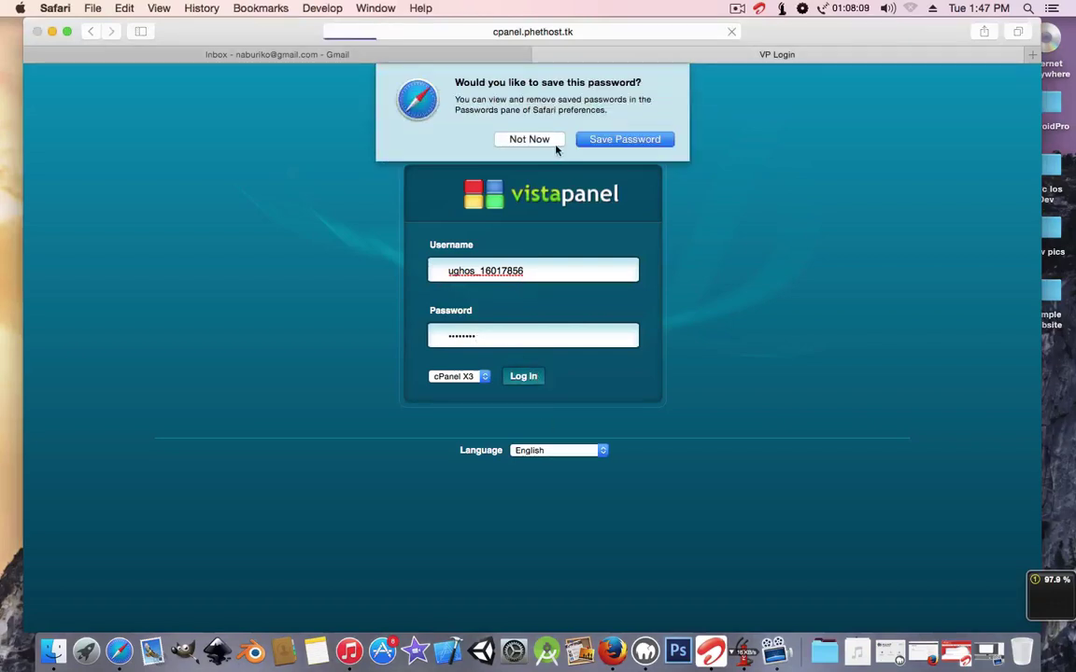
{"action": "left_click", "coordinate": [533, 138]}
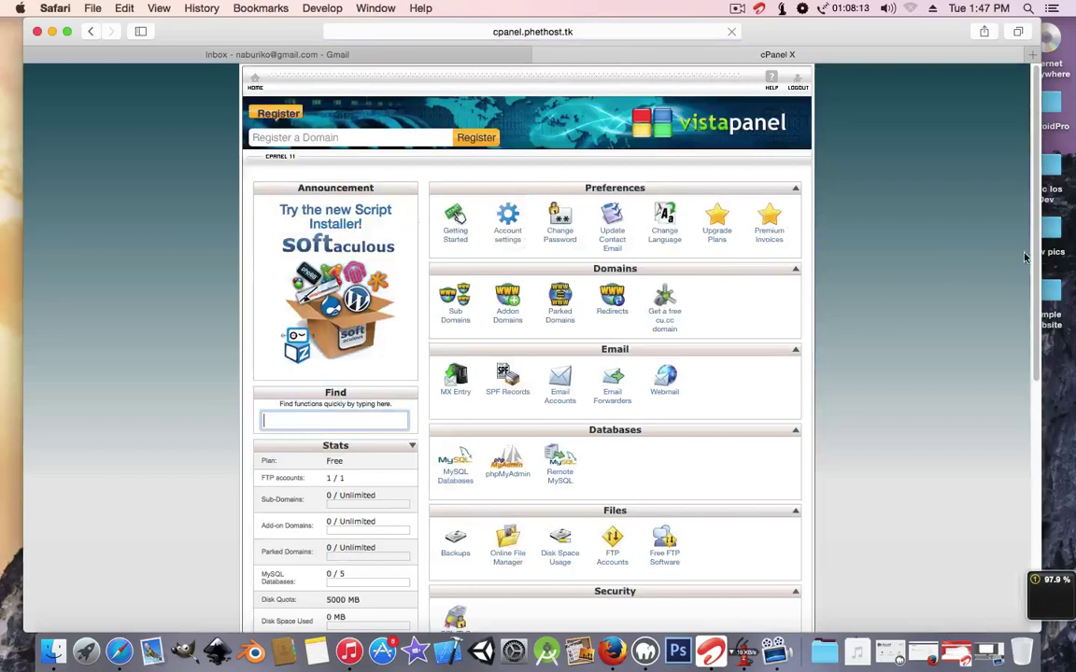
{"action": "left_click_drag", "start_coordinate": [1037, 258], "coordinate": [1035, 360]}
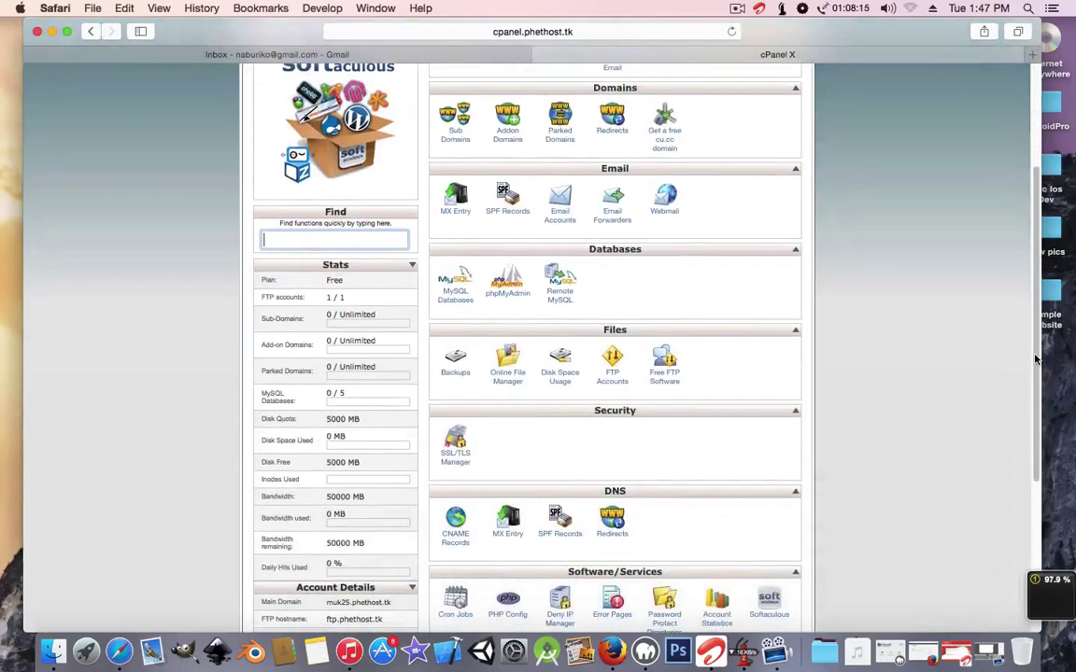
{"action": "scroll", "coordinate": [1035, 360], "scroll_direction": "down", "scroll_amount": 2}
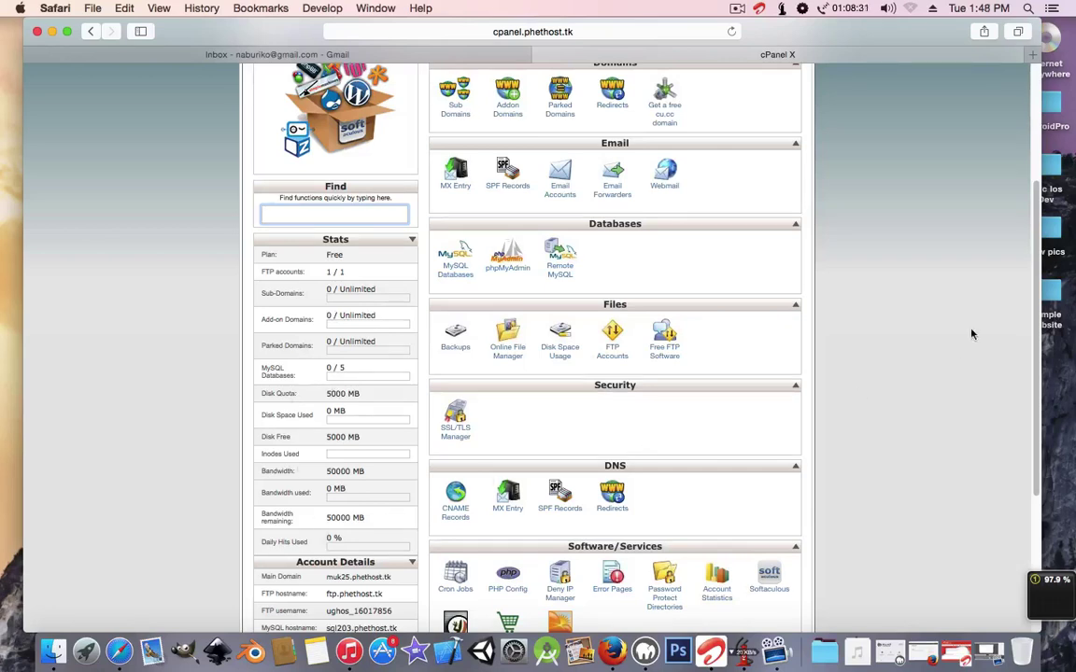
{"action": "left_click_drag", "start_coordinate": [1036, 296], "coordinate": [1036, 364]}
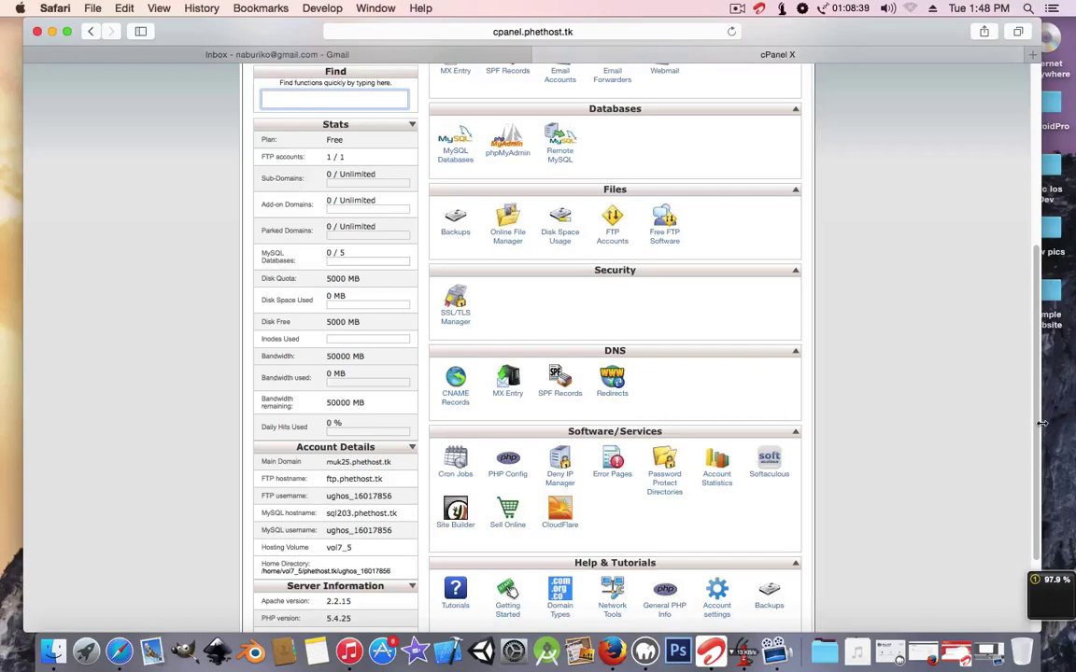
{"action": "left_click_drag", "start_coordinate": [1037, 423], "coordinate": [1039, 211]}
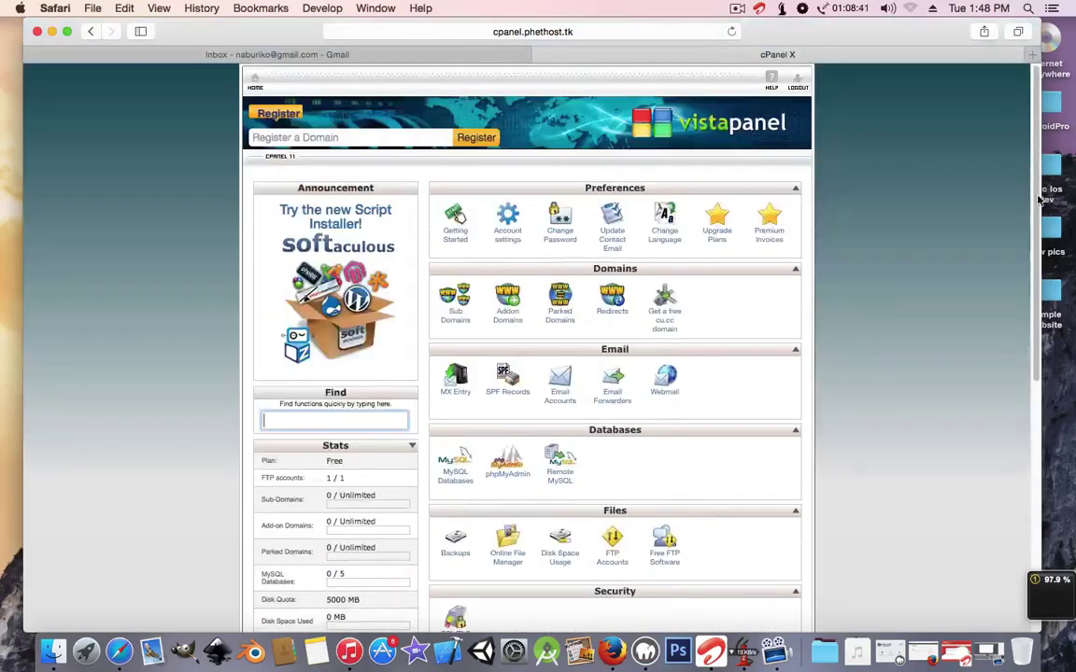